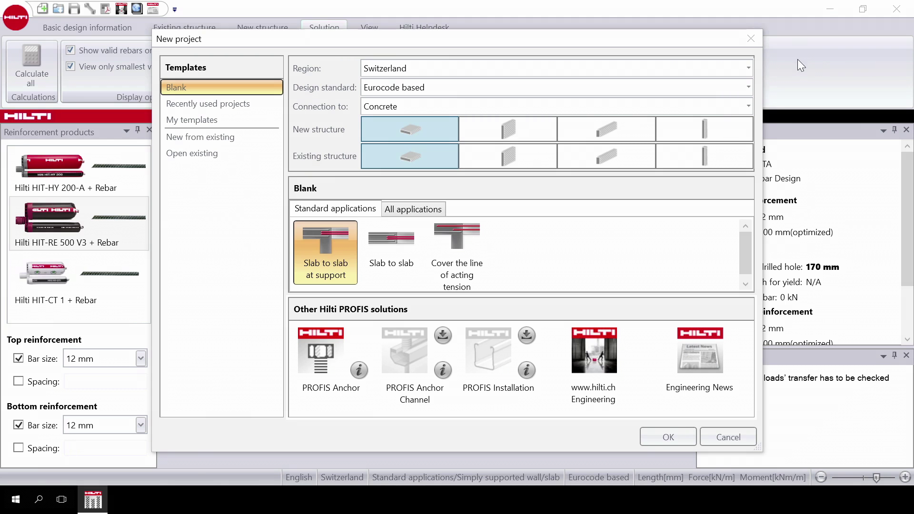
Keep region Switzerland, Eurocode based standard and Concrete connection, and choose a wall as existing structure.
{"action": "left_click", "coordinate": [750, 67]}
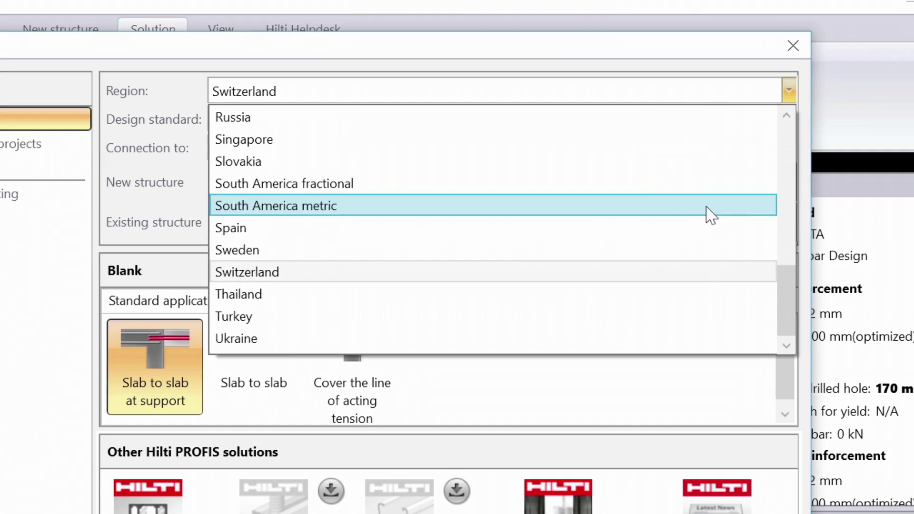
{"action": "left_click", "coordinate": [697, 273]}
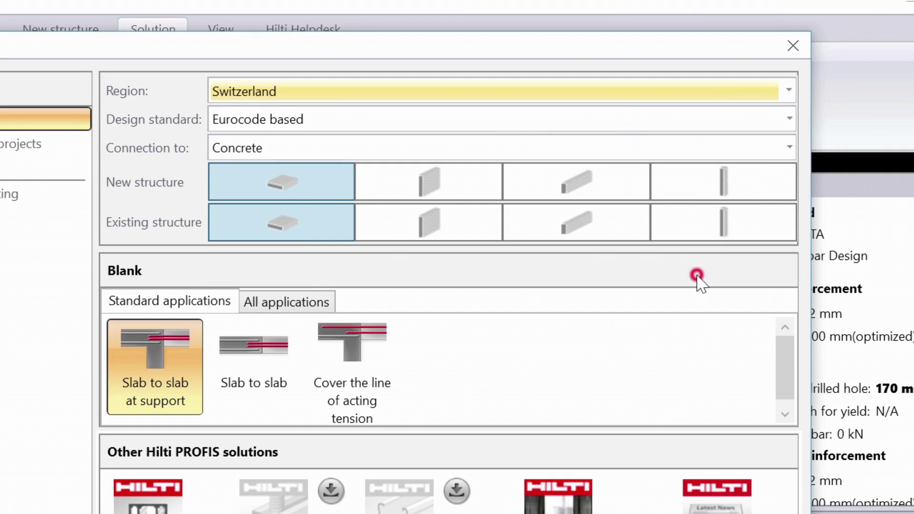
{"action": "left_click", "coordinate": [789, 119]}
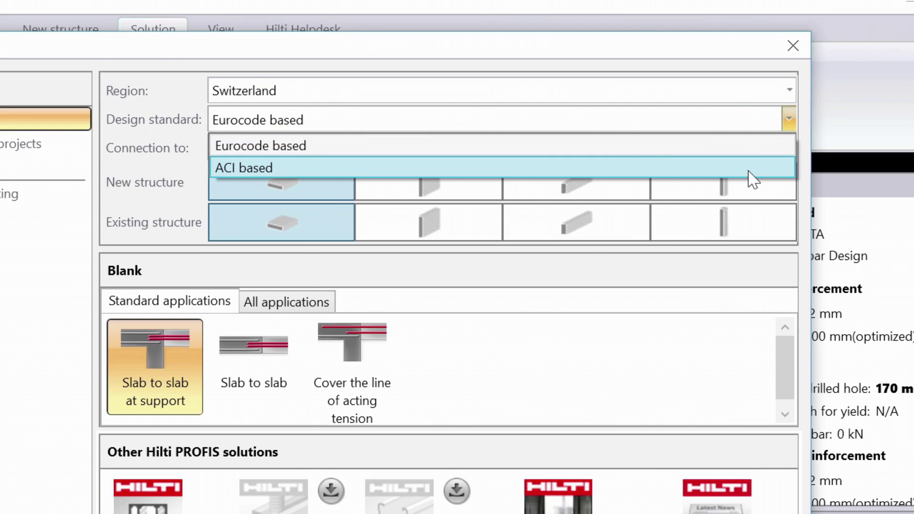
{"action": "left_click", "coordinate": [750, 147]}
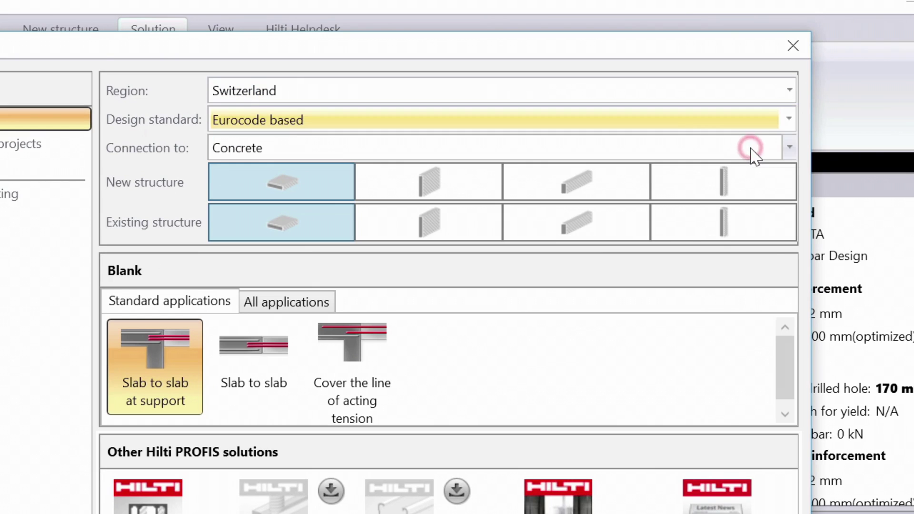
{"action": "left_click", "coordinate": [790, 148]}
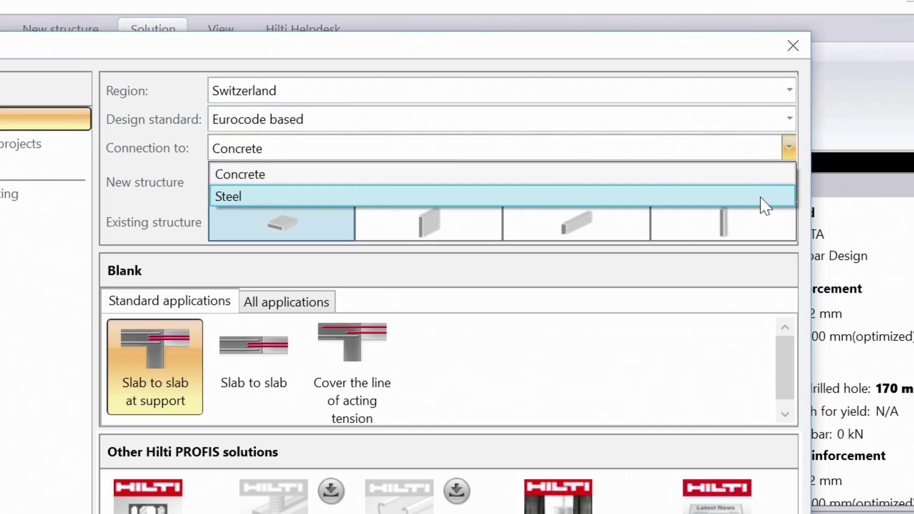
{"action": "left_click", "coordinate": [767, 176]}
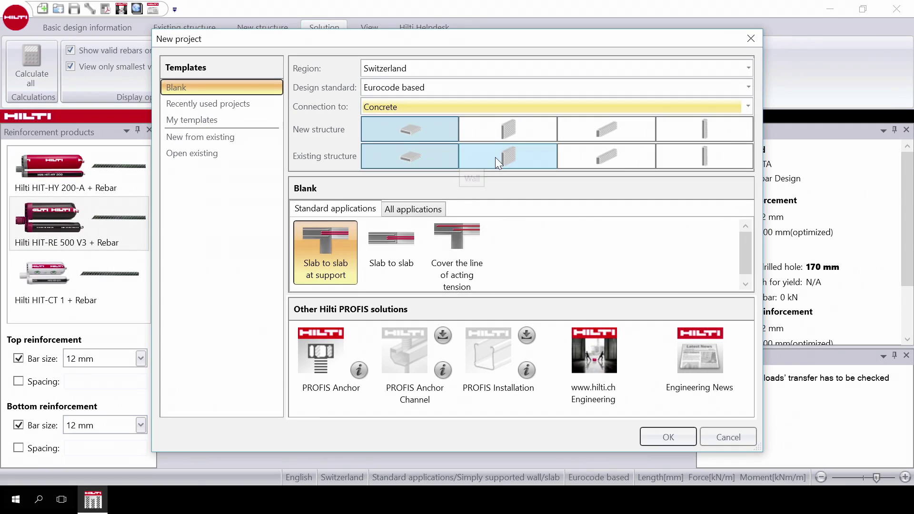
{"action": "left_click", "coordinate": [498, 162]}
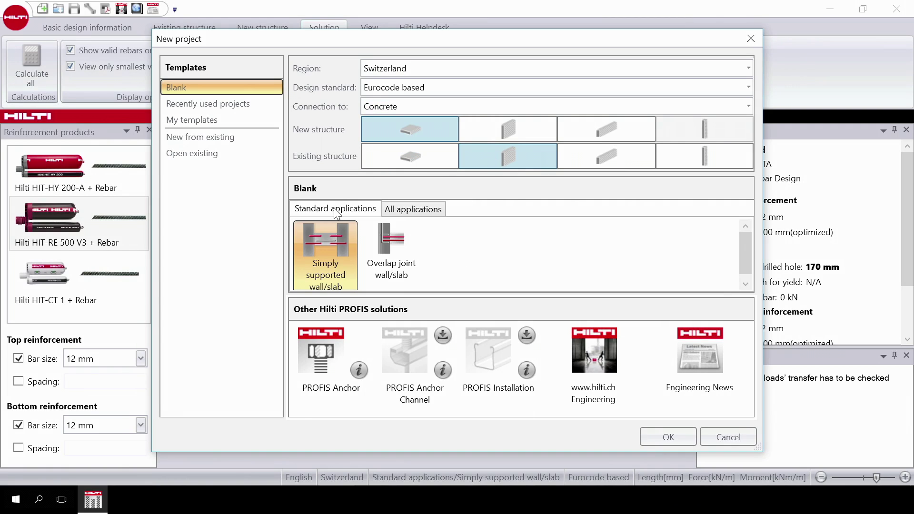
Compare the wall/slab template lists, then create the project from the Simply supported wall/slab template.
{"action": "left_click", "coordinate": [395, 211]}
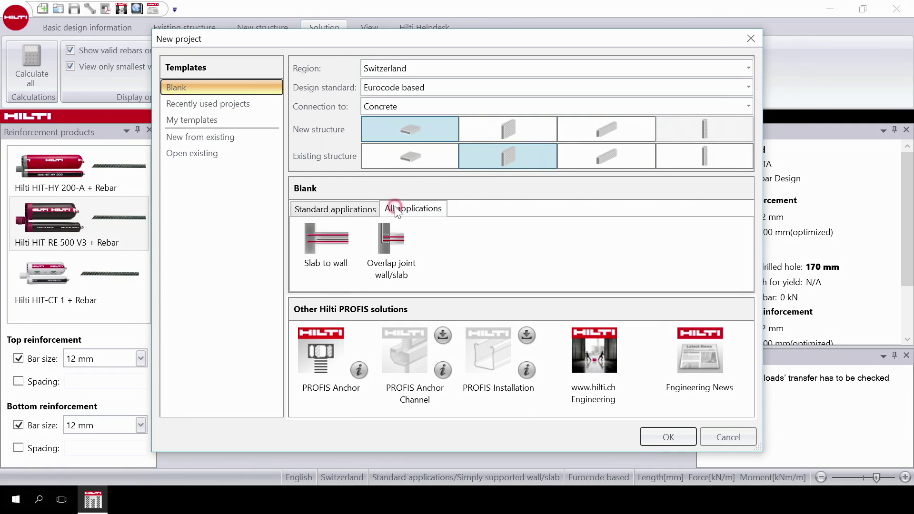
{"action": "left_click", "coordinate": [370, 211]}
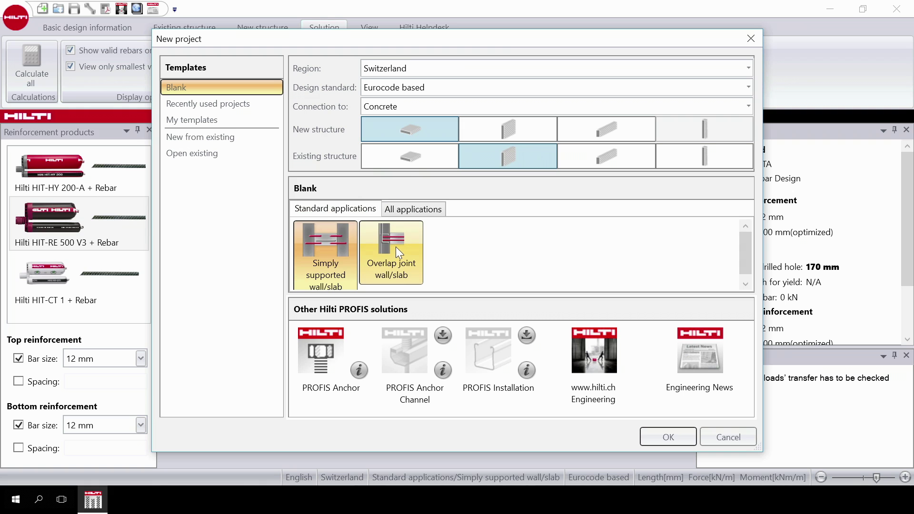
{"action": "left_click", "coordinate": [412, 211]}
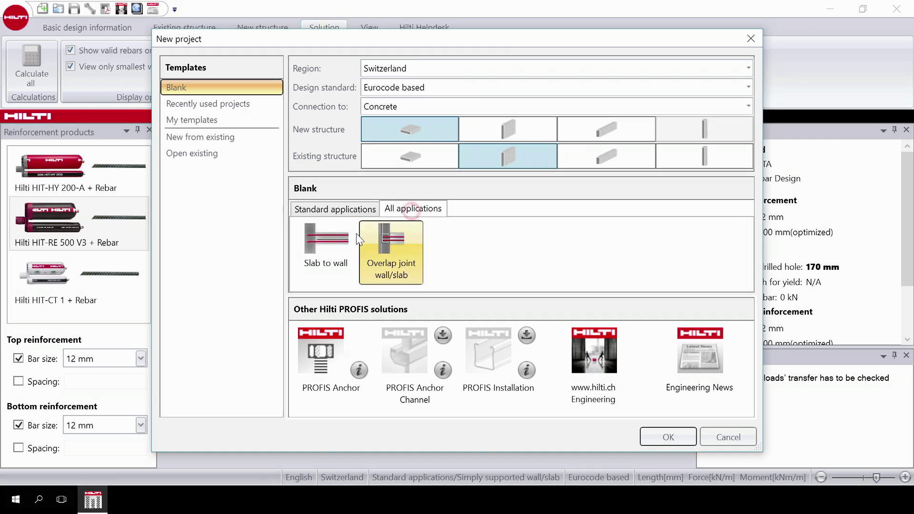
{"action": "left_click", "coordinate": [344, 242]}
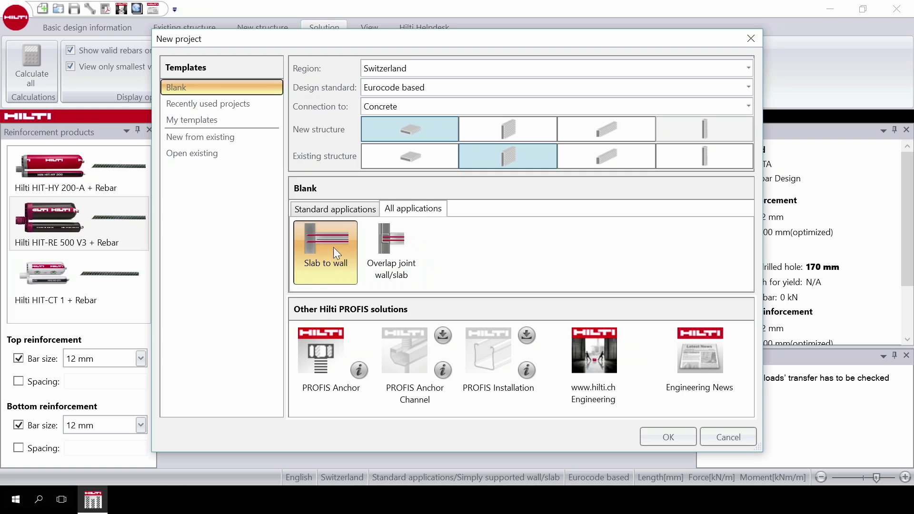
{"action": "left_click", "coordinate": [339, 210]}
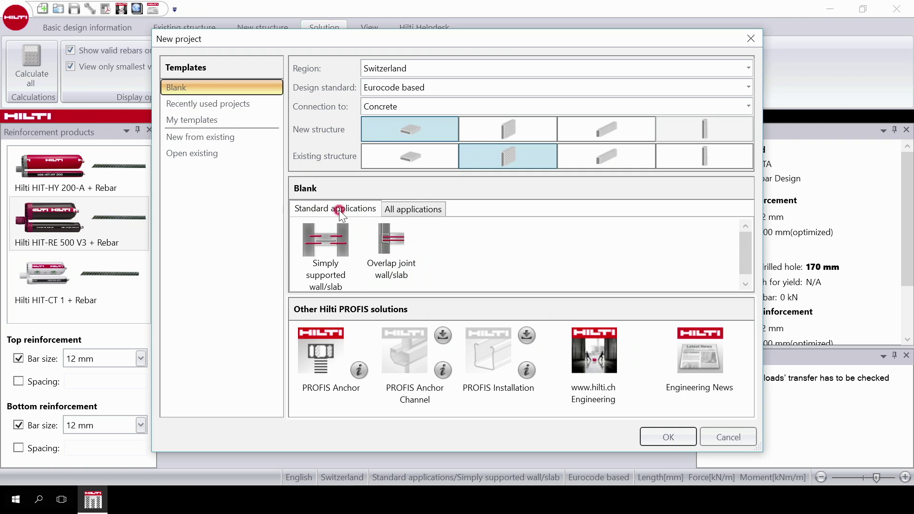
{"action": "left_click", "coordinate": [334, 248]}
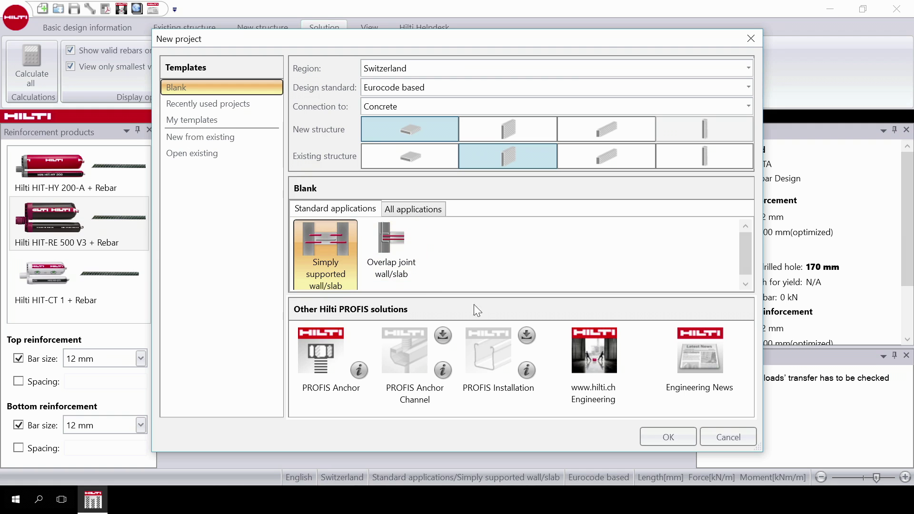
{"action": "left_click", "coordinate": [652, 431]}
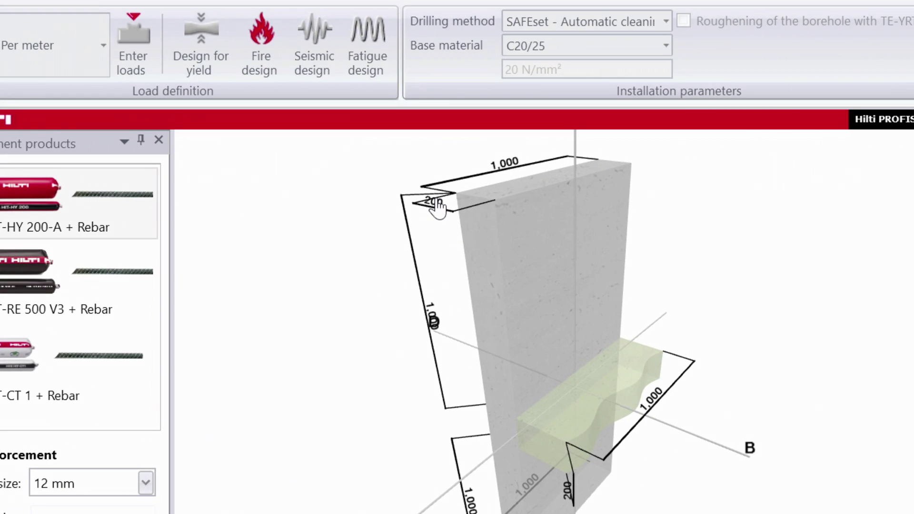
Change the wall thickness dimension in the 3D view from 200 to 400 mm.
{"action": "left_click", "coordinate": [437, 205]}
{"action": "left_click", "coordinate": [450, 216]}
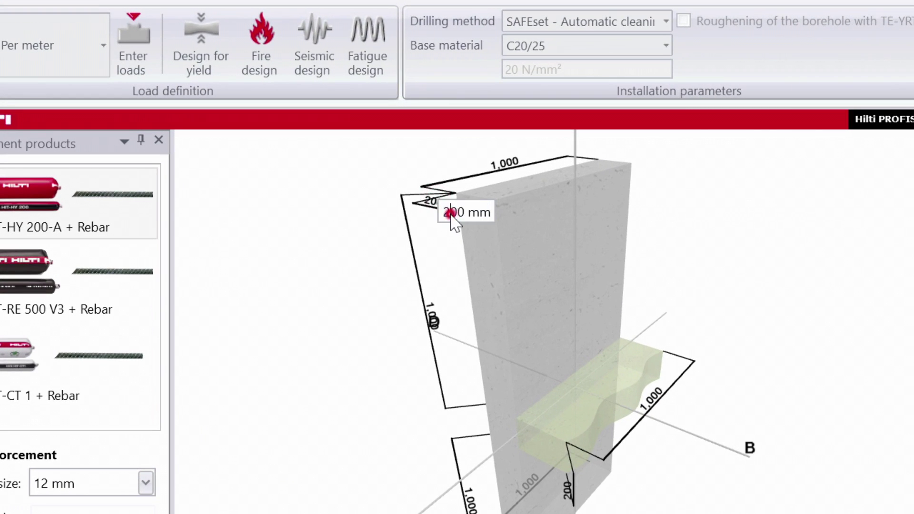
{"action": "key", "text": "BackSpace"}
{"action": "type", "text": "4"}
{"action": "key", "text": "Return"}
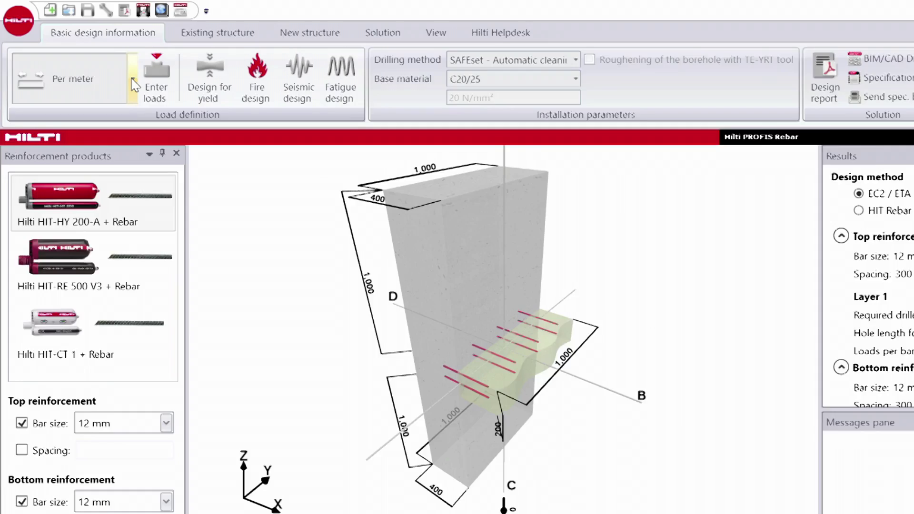
Keep loads defined per meter and leave the design loads entry unchanged.
{"action": "left_click", "coordinate": [113, 66]}
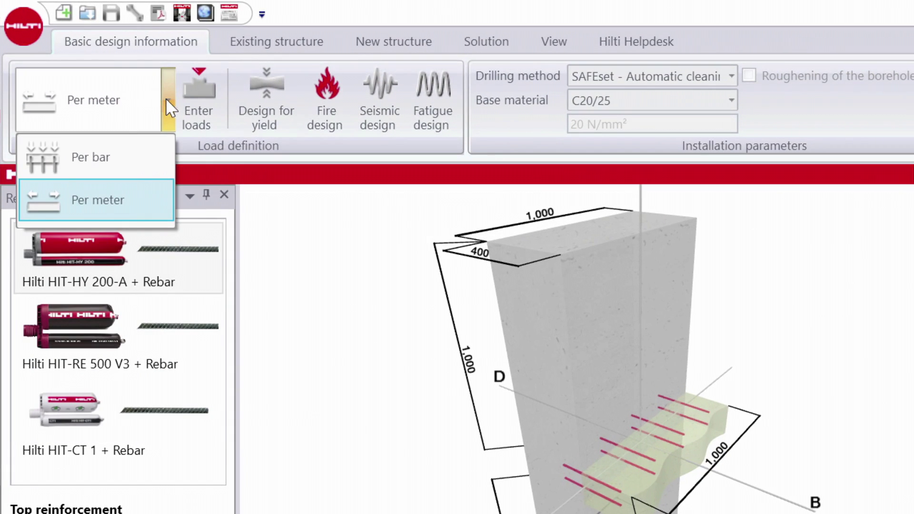
{"action": "left_click", "coordinate": [127, 200]}
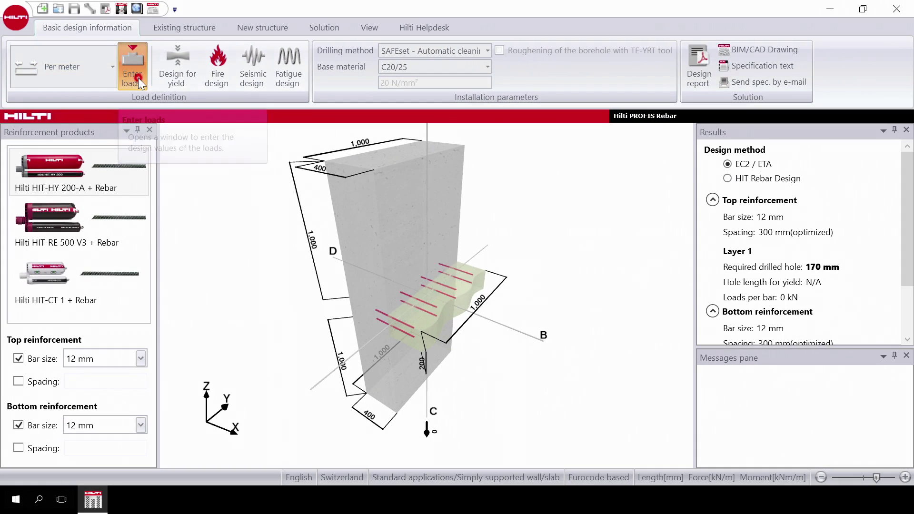
{"action": "left_click", "coordinate": [199, 114]}
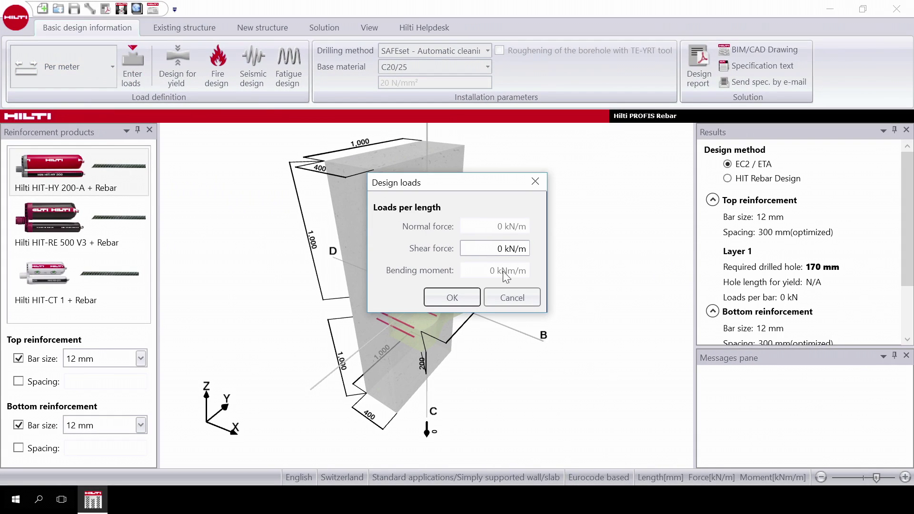
{"action": "left_click", "coordinate": [538, 181]}
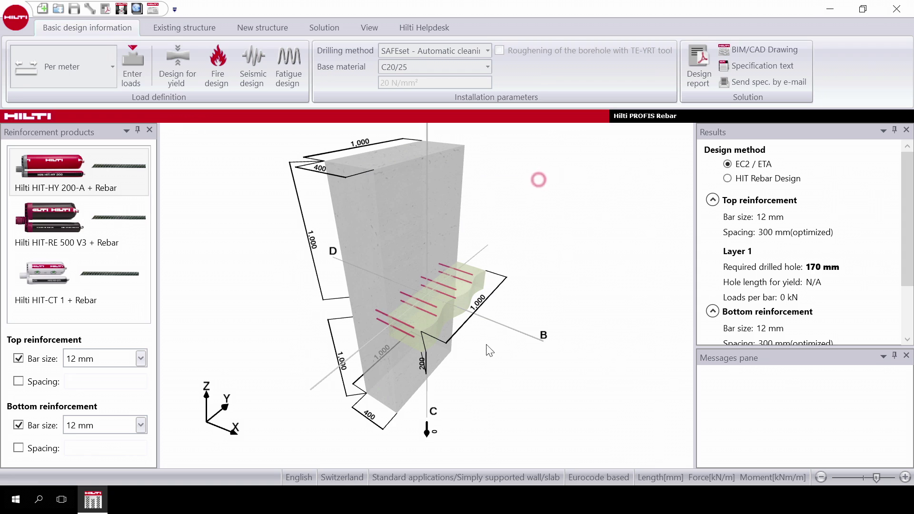
Enter a 100 kN/m load at point C.
{"action": "left_click", "coordinate": [435, 434]}
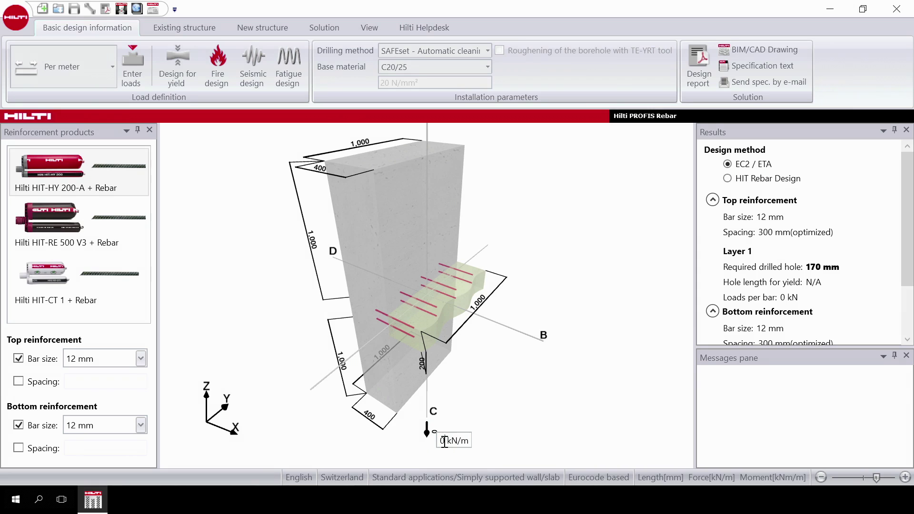
{"action": "type", "text": "100"}
{"action": "left_click", "coordinate": [510, 434]}
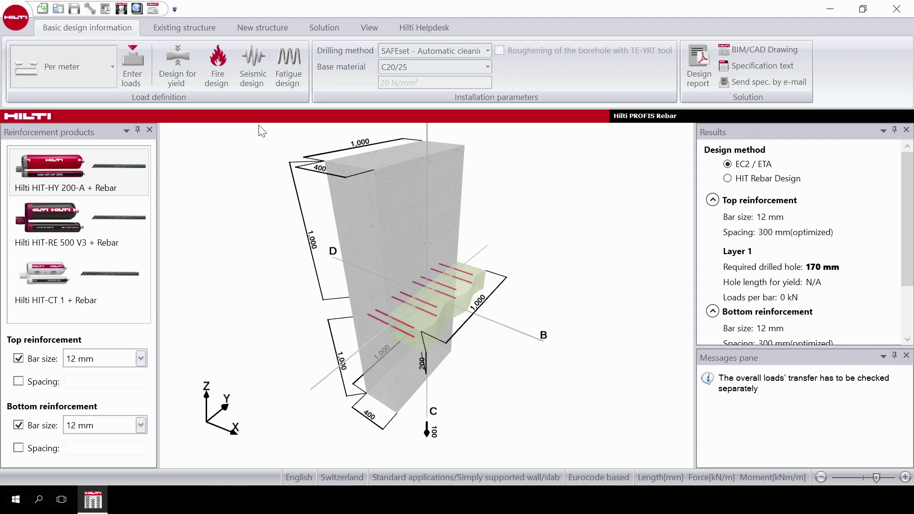
Reselect SAFEset automatic cleaning drilling and C20/25 base material, then view the Existing structure settings.
{"action": "left_click", "coordinate": [488, 51]}
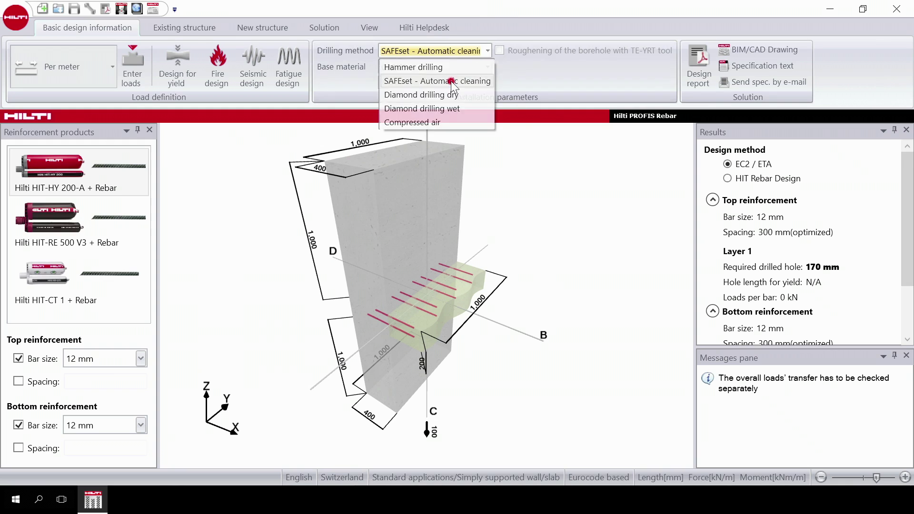
{"action": "left_click", "coordinate": [451, 81]}
{"action": "left_click", "coordinate": [486, 68]}
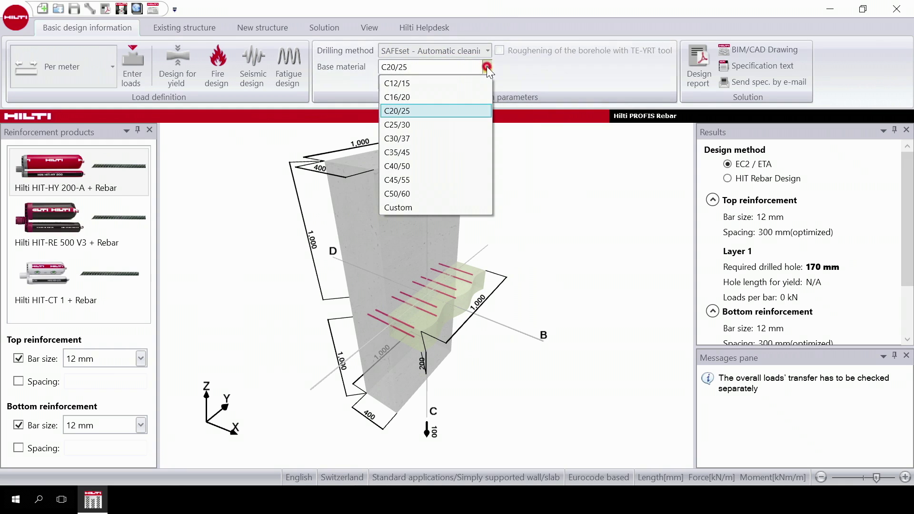
{"action": "left_click", "coordinate": [439, 111]}
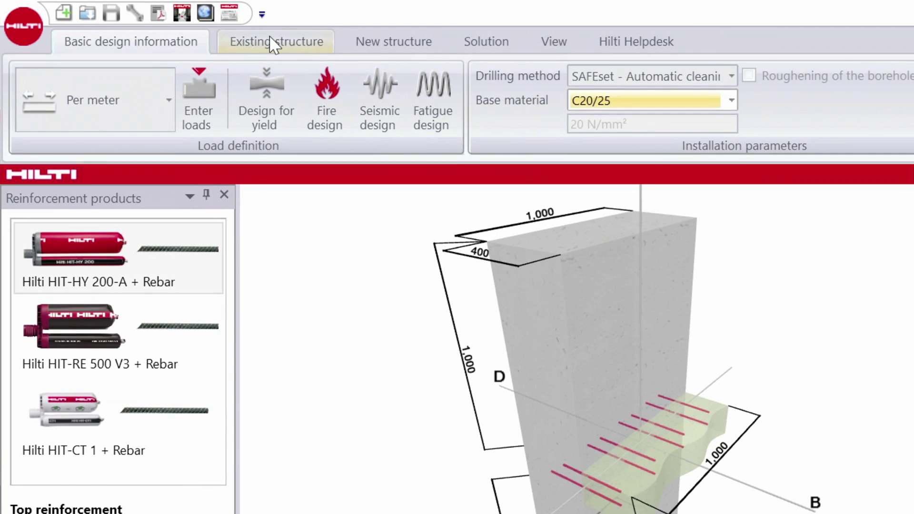
{"action": "left_click", "coordinate": [274, 44]}
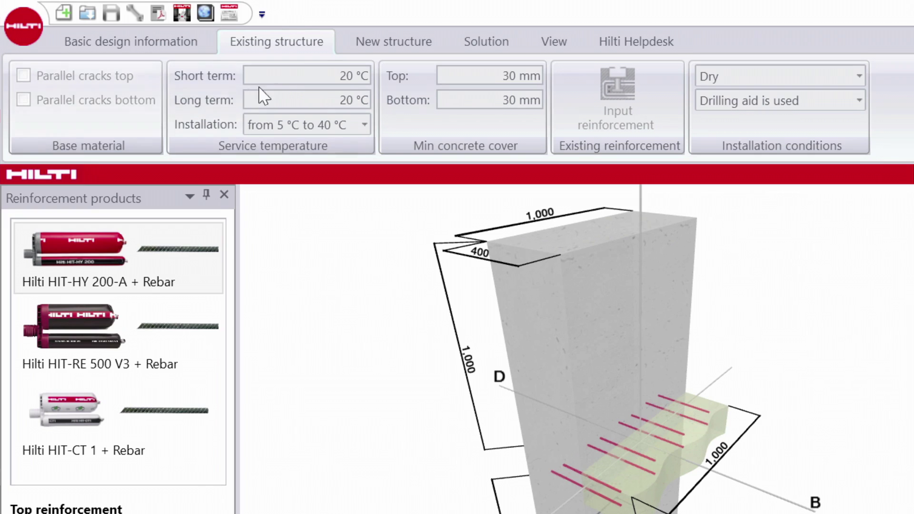
Keep the 5 °C to 40 °C installation temperature range.
{"action": "mouse_move", "coordinate": [312, 97]}
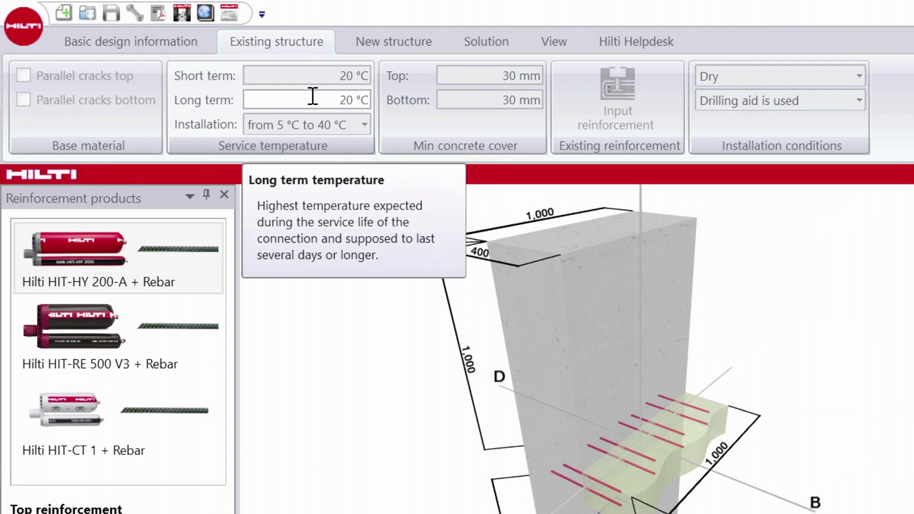
{"action": "mouse_move", "coordinate": [310, 123]}
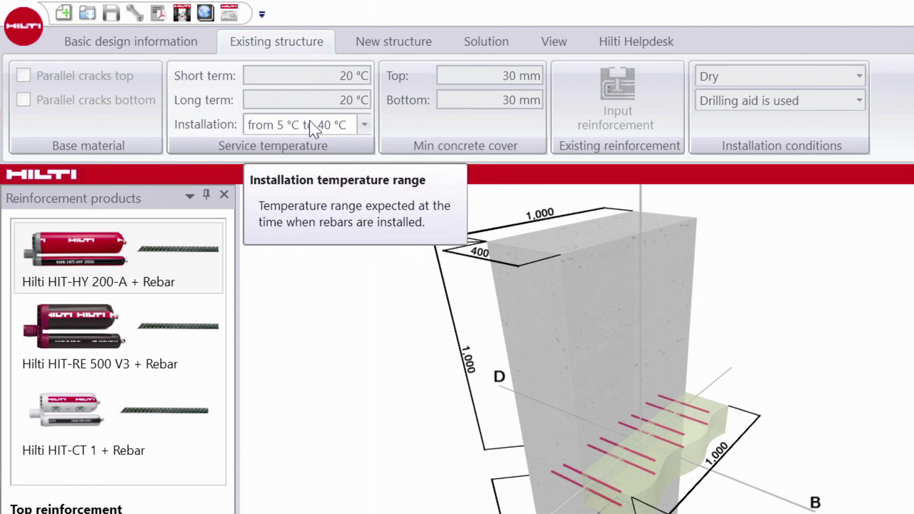
{"action": "left_click", "coordinate": [364, 126]}
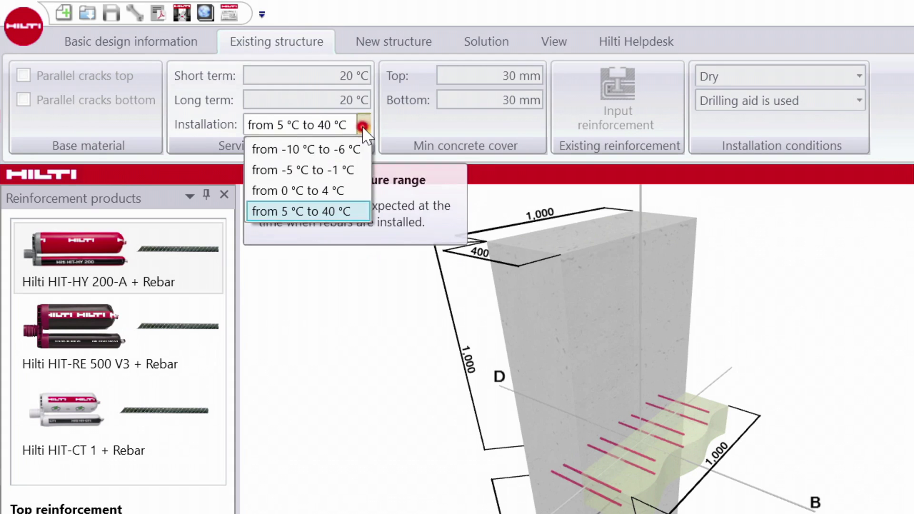
{"action": "left_click", "coordinate": [345, 212]}
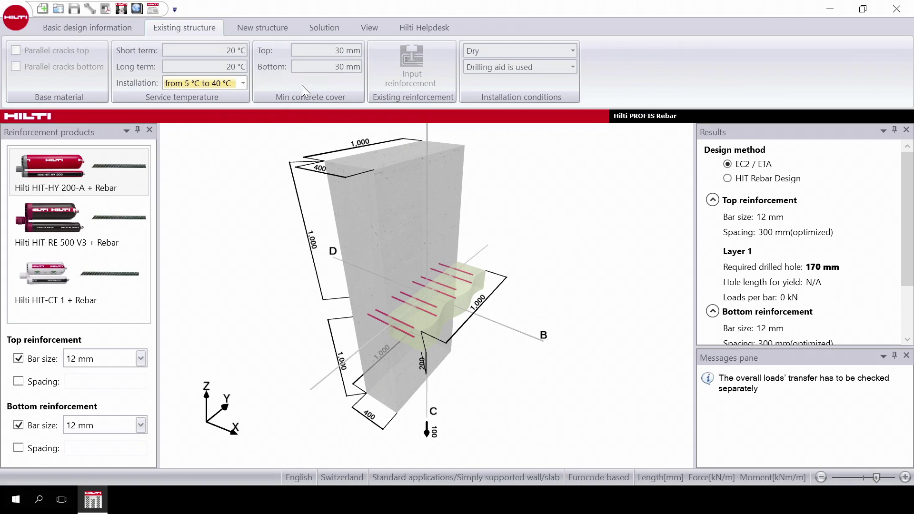
Set the hole condition to Dry with a drilling aid used.
{"action": "mouse_move", "coordinate": [328, 51]}
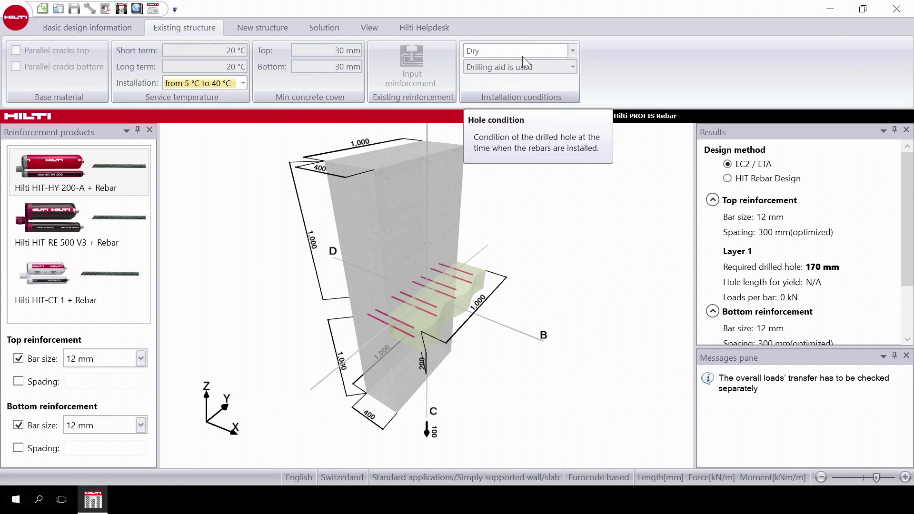
{"action": "left_click", "coordinate": [573, 51]}
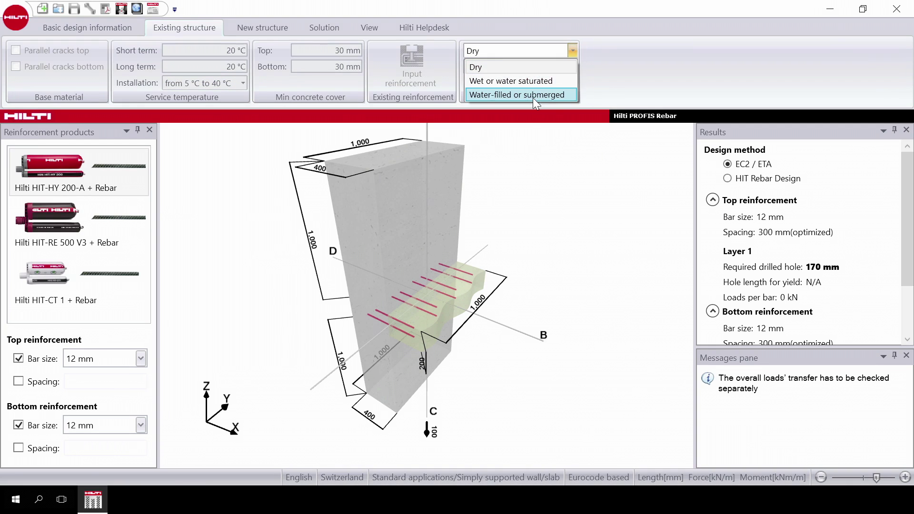
{"action": "left_click", "coordinate": [540, 67]}
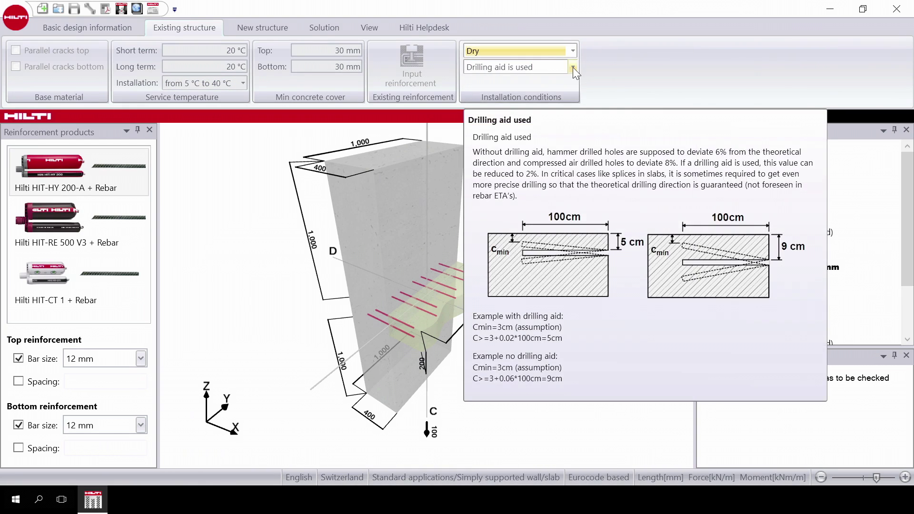
{"action": "left_click", "coordinate": [573, 67]}
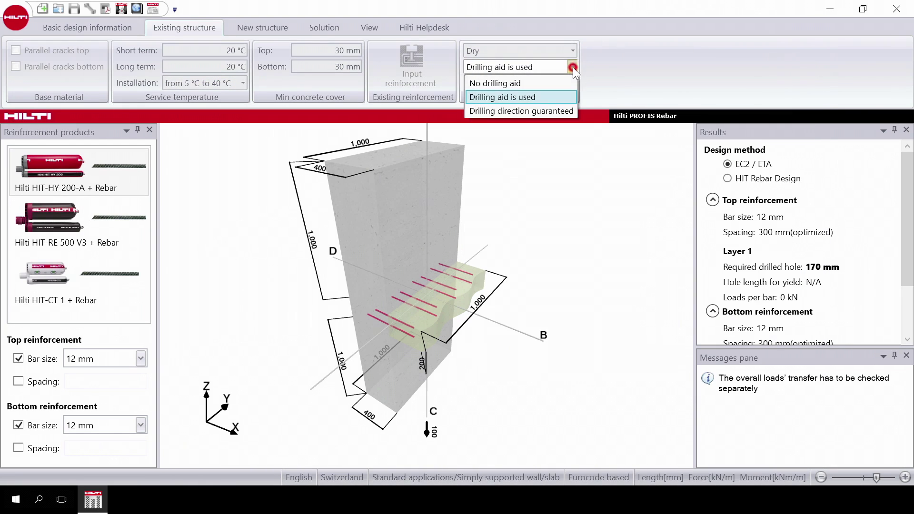
{"action": "left_click", "coordinate": [547, 95]}
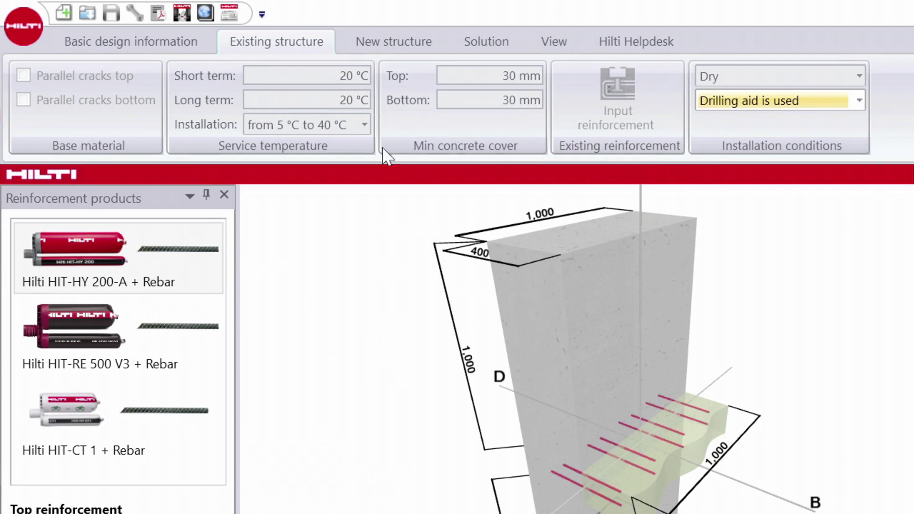
On the New structure settings, set Good bond condition for both top and bottom reinforcement.
{"action": "left_click", "coordinate": [395, 46]}
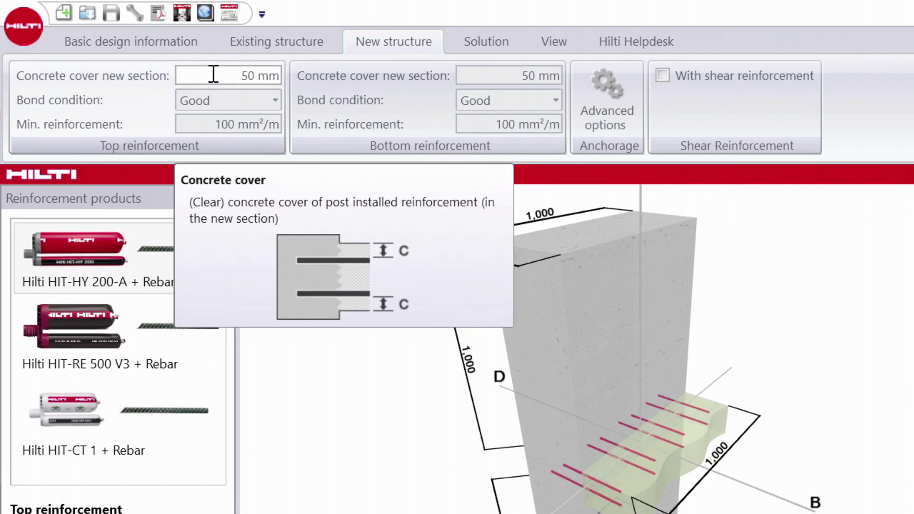
{"action": "left_click", "coordinate": [265, 98]}
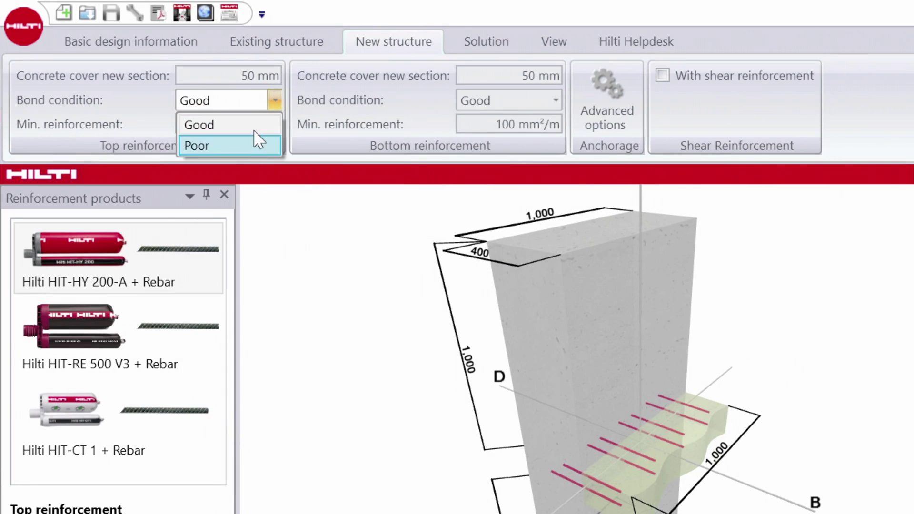
{"action": "left_click", "coordinate": [253, 125]}
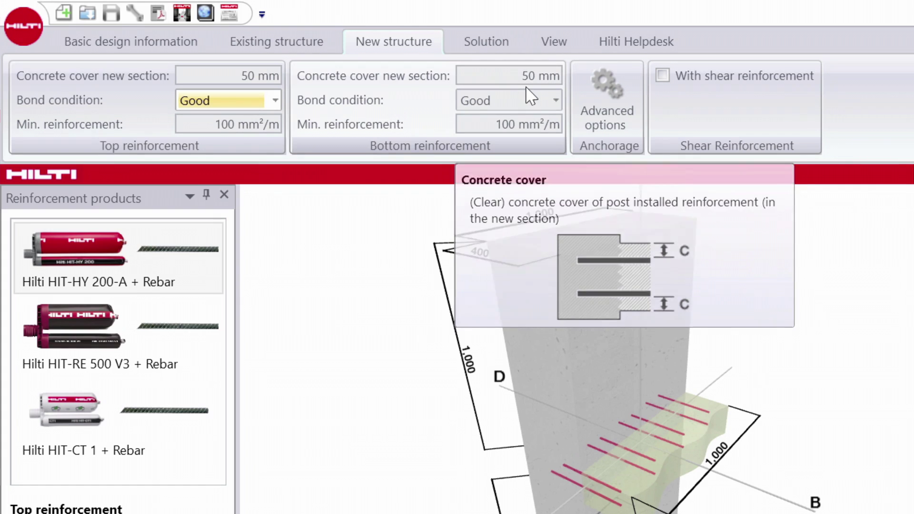
{"action": "left_click", "coordinate": [525, 99]}
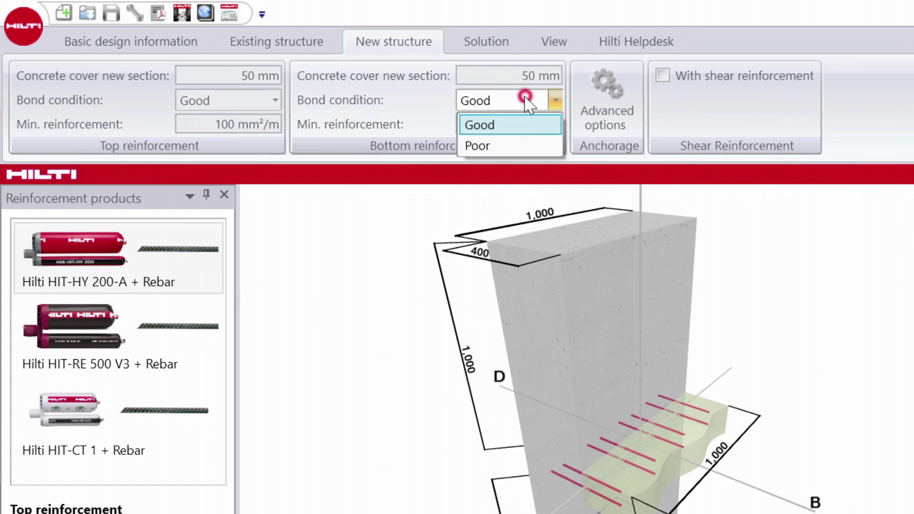
{"action": "left_click", "coordinate": [513, 127]}
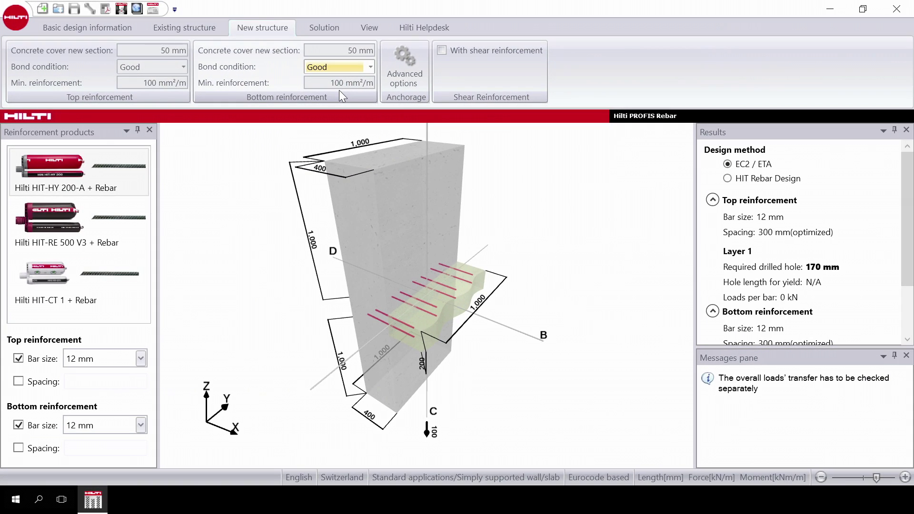
Check the advanced anchorage options keep one top reinforcement layer, then cancel.
{"action": "left_click", "coordinate": [405, 73]}
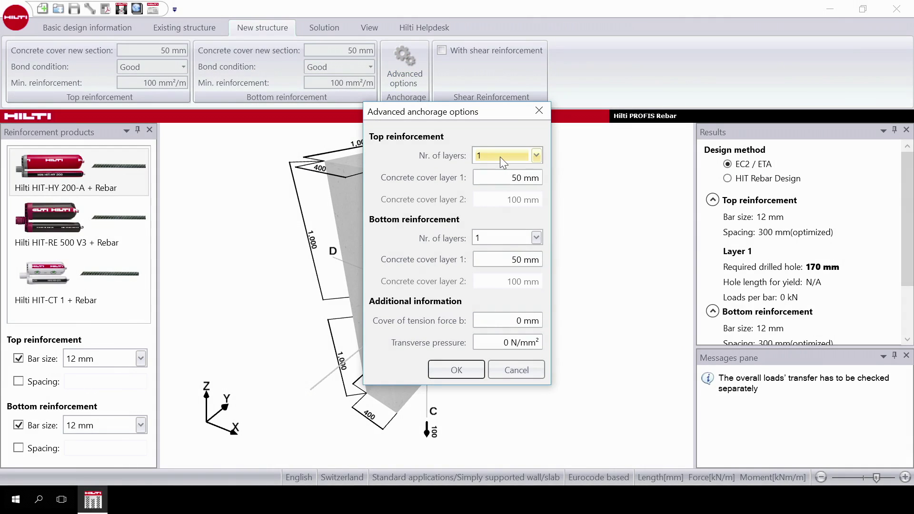
{"action": "left_click", "coordinate": [536, 155]}
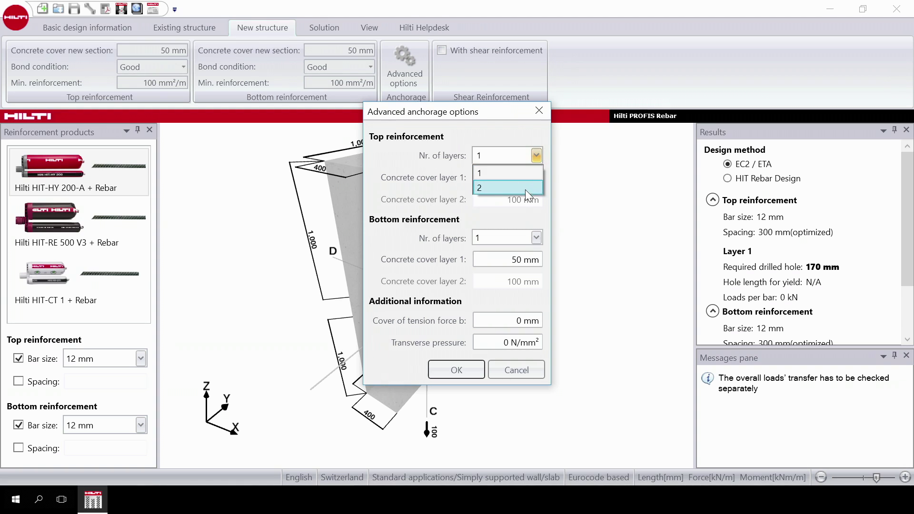
{"action": "left_click", "coordinate": [514, 173]}
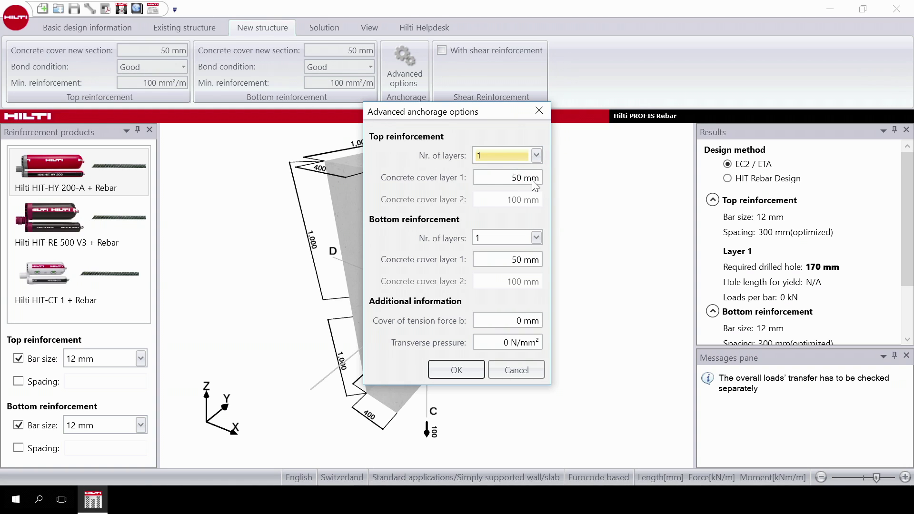
{"action": "left_click", "coordinate": [512, 369]}
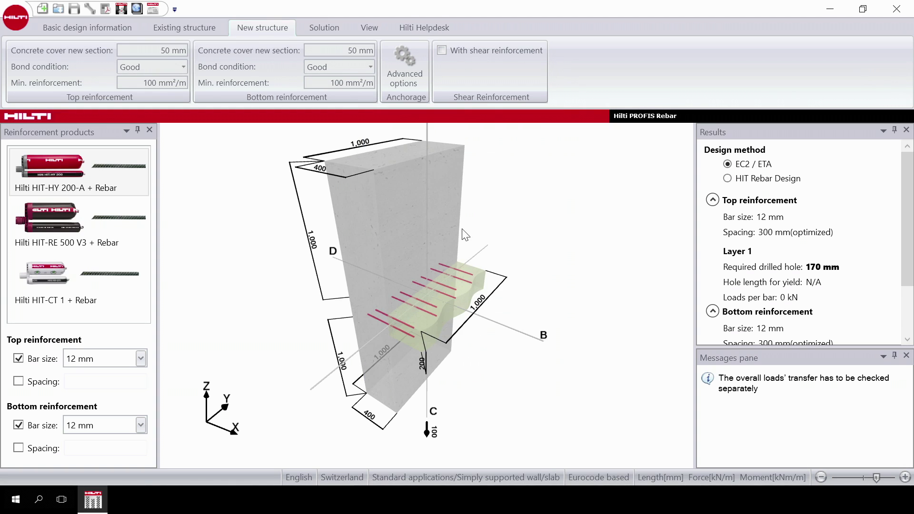
Enable shear reinforcement, keep 12 mm top and bottom bars, and leave top spacing optimized.
{"action": "left_click", "coordinate": [442, 50]}
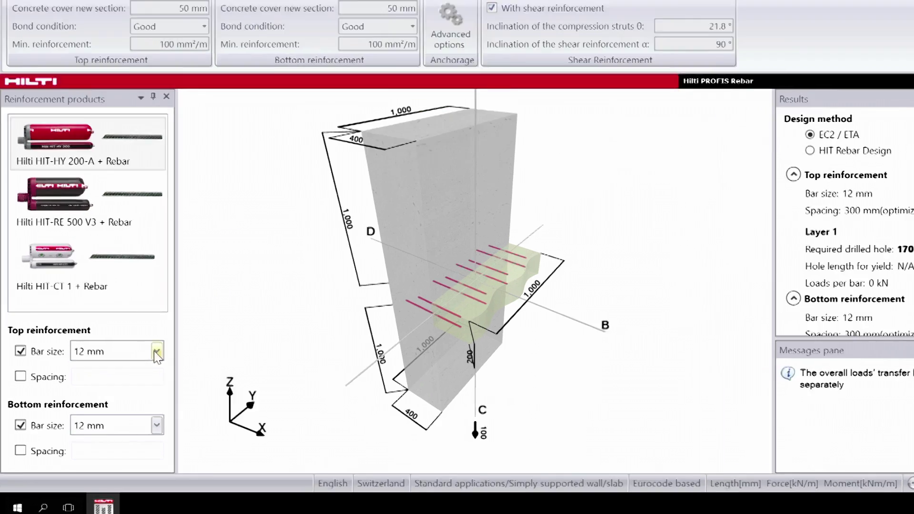
{"action": "left_click", "coordinate": [156, 352]}
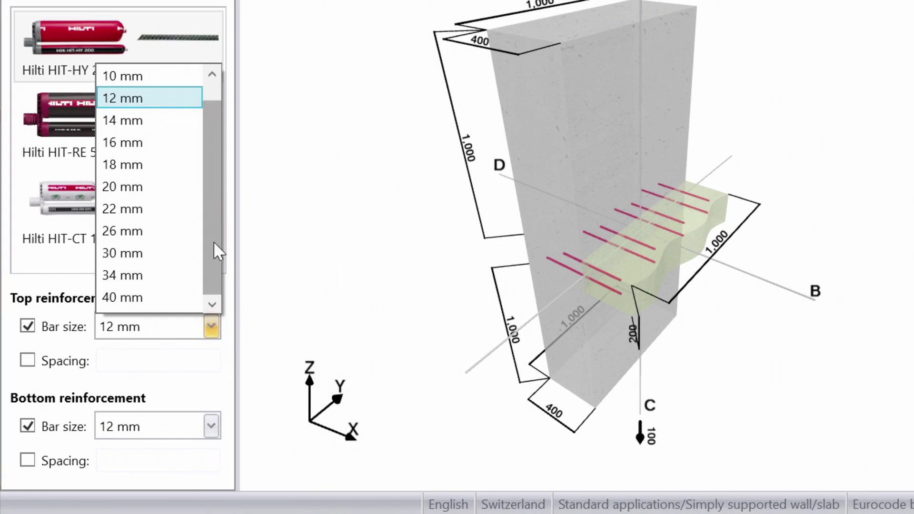
{"action": "left_click", "coordinate": [181, 99]}
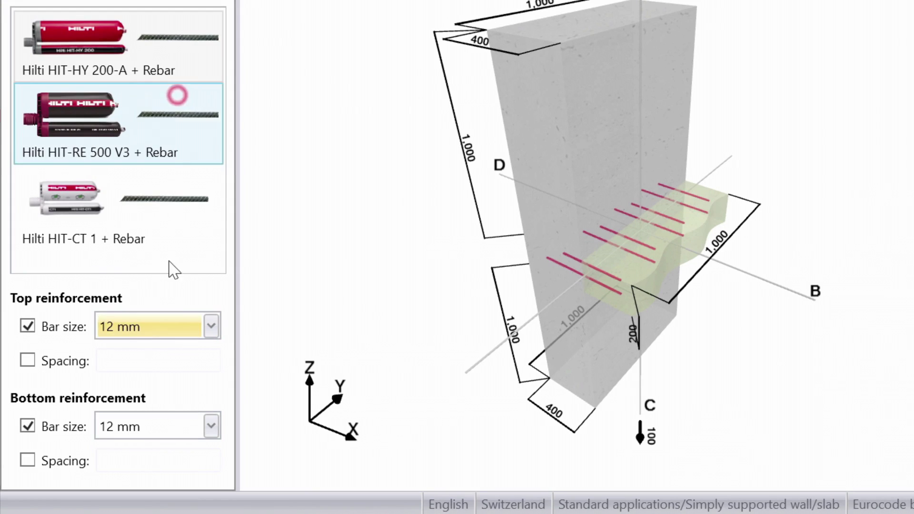
{"action": "left_click", "coordinate": [211, 424]}
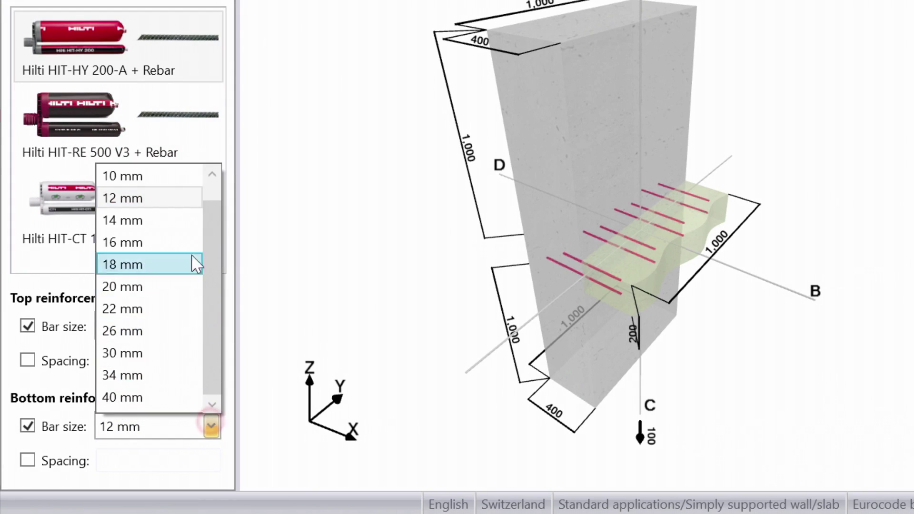
{"action": "left_click", "coordinate": [192, 199]}
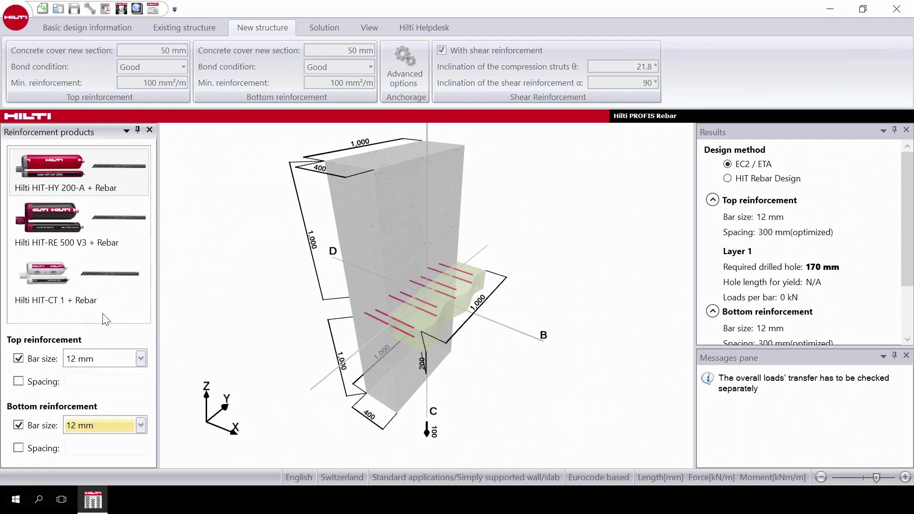
{"action": "left_click", "coordinate": [19, 381]}
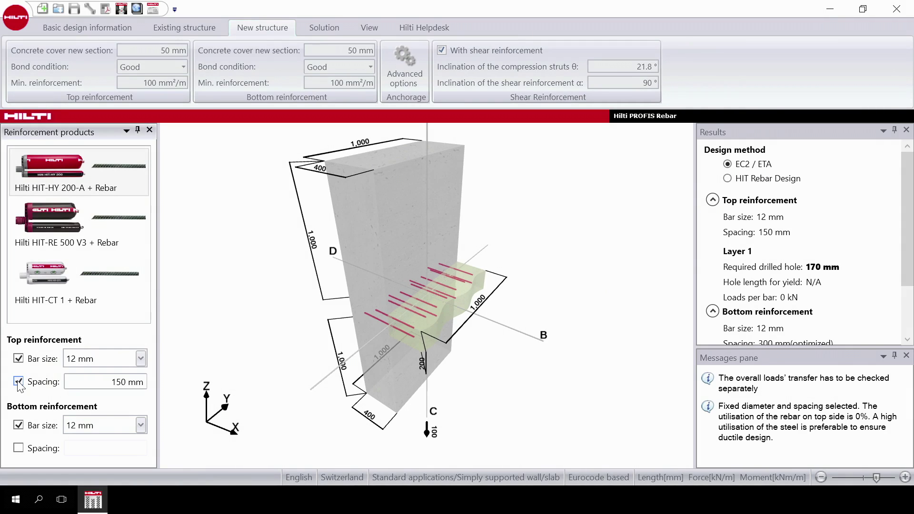
{"action": "left_click", "coordinate": [19, 381]}
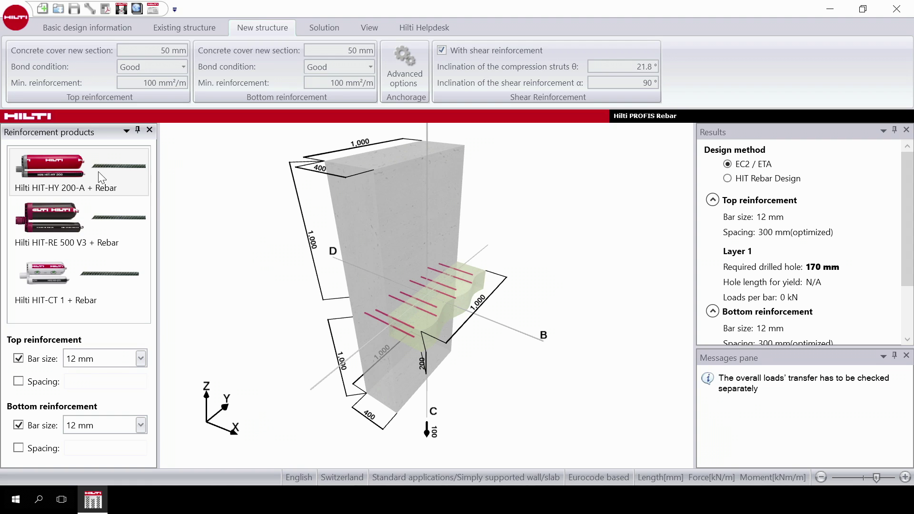
Select Hilti HIT-RE 500 V3 + Rebar and switch the results to HIT Rebar Design.
{"action": "left_click", "coordinate": [81, 230]}
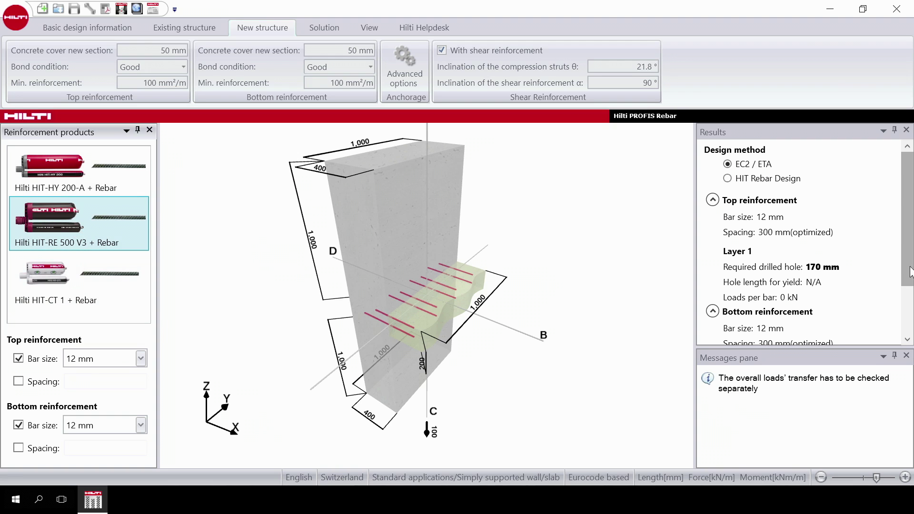
{"action": "scroll", "coordinate": [857, 238], "scroll_direction": "down", "scroll_amount": 3}
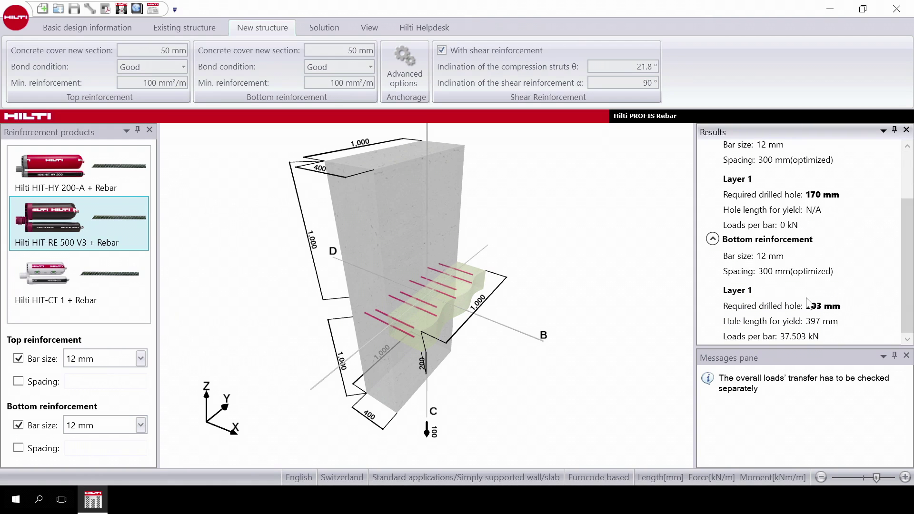
{"action": "left_click_drag", "start_coordinate": [901, 305], "coordinate": [901, 257]}
{"action": "left_click", "coordinate": [728, 179]}
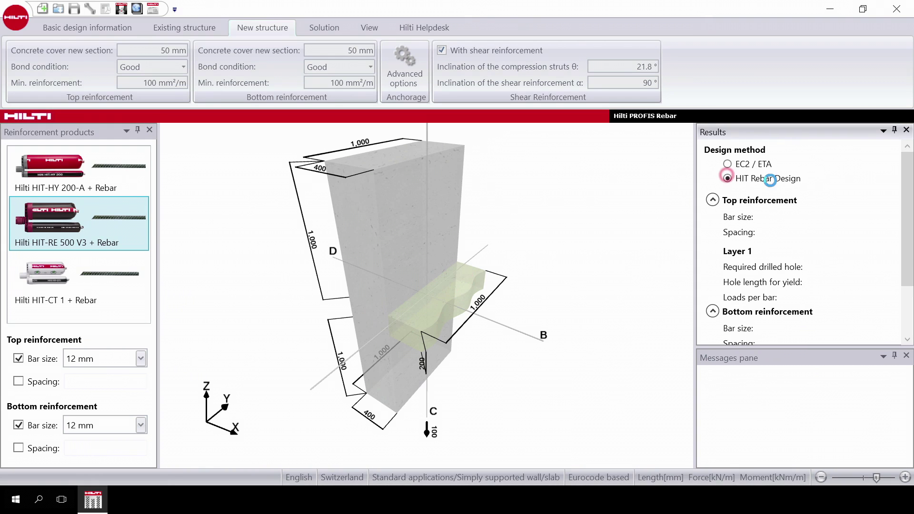
{"action": "scroll", "coordinate": [905, 192], "scroll_direction": "down", "scroll_amount": 3}
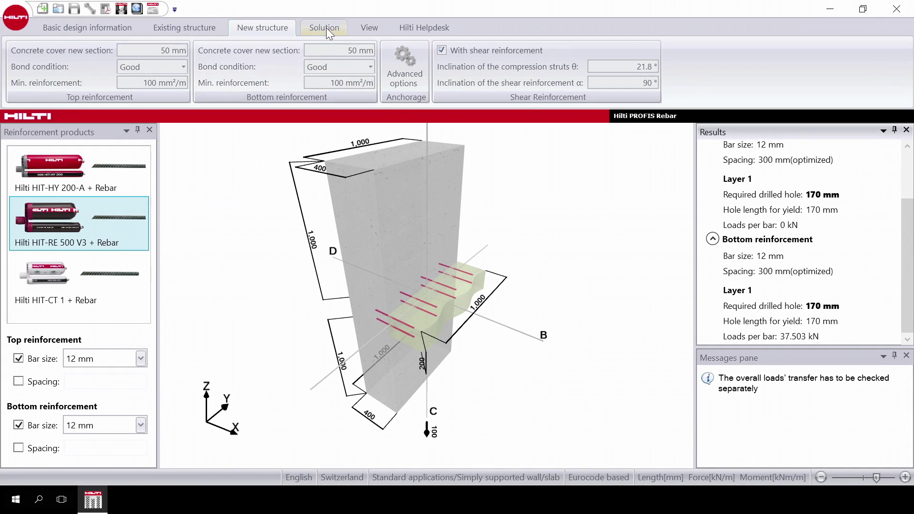
Review the design report settings from the Solution tab, then cancel without generating.
{"action": "left_click", "coordinate": [326, 27]}
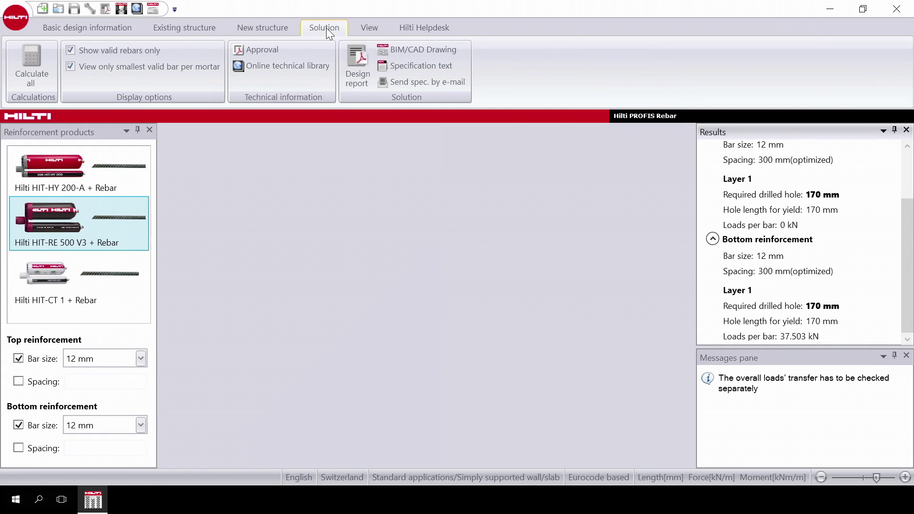
{"action": "left_click", "coordinate": [351, 67]}
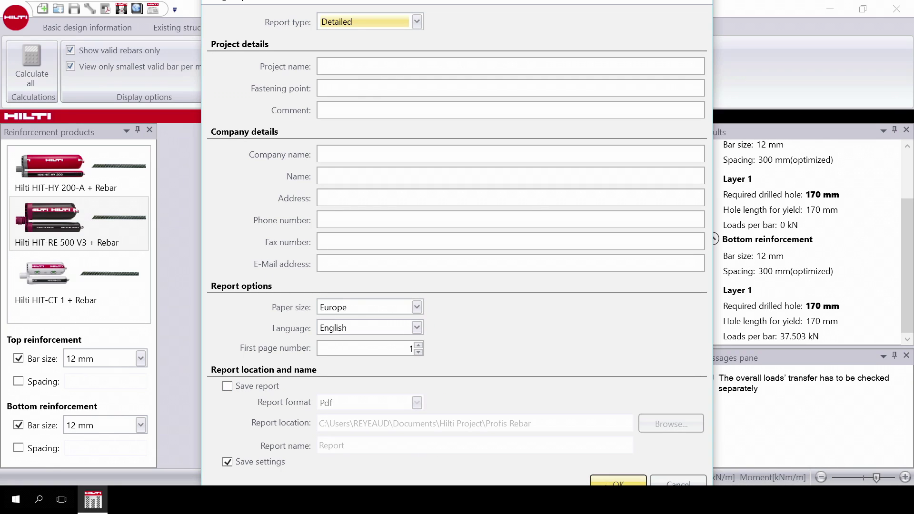
{"action": "left_click", "coordinate": [682, 484]}
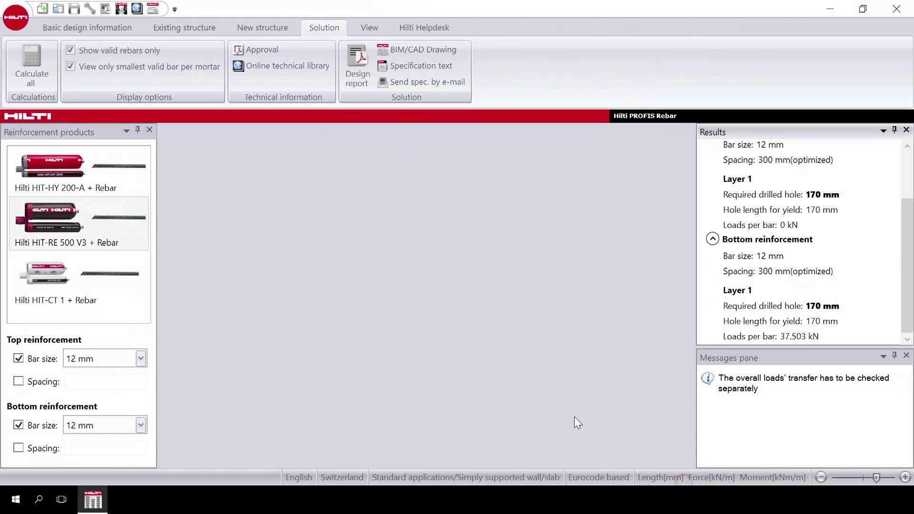